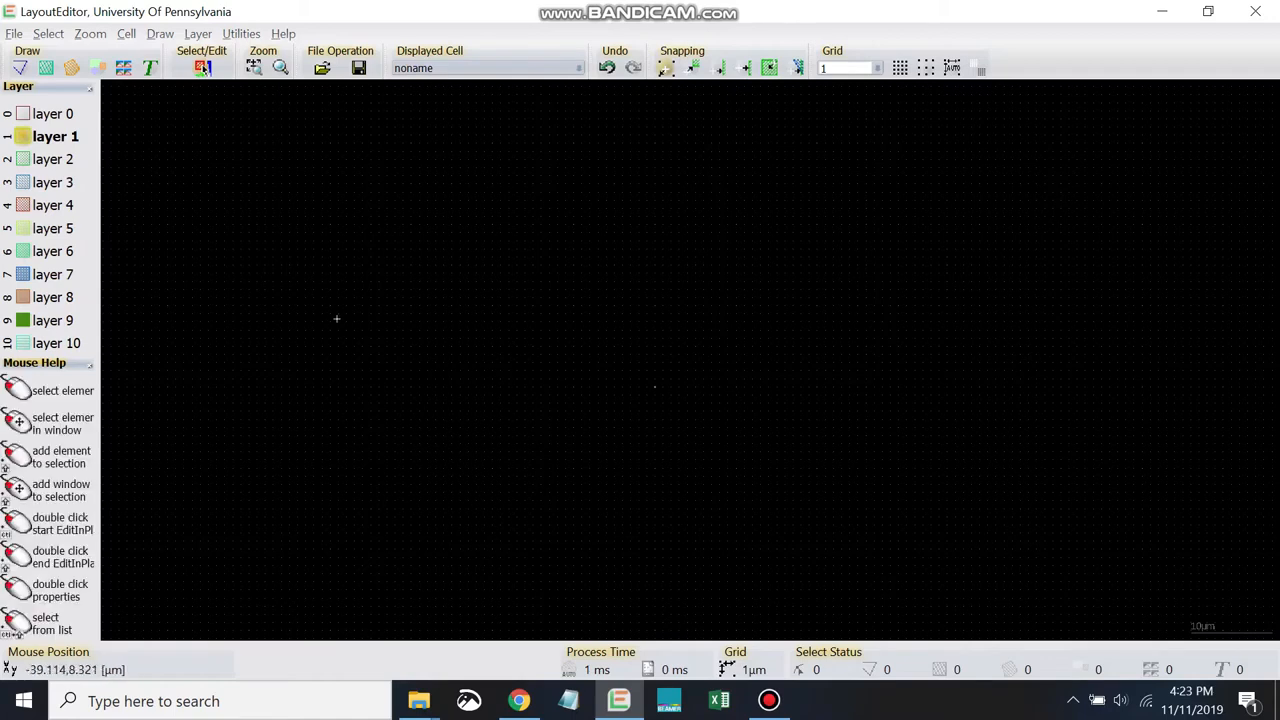
- Draw a box on layer 1 around the origin, about 35 µm wide and 27 µm high
key(b)
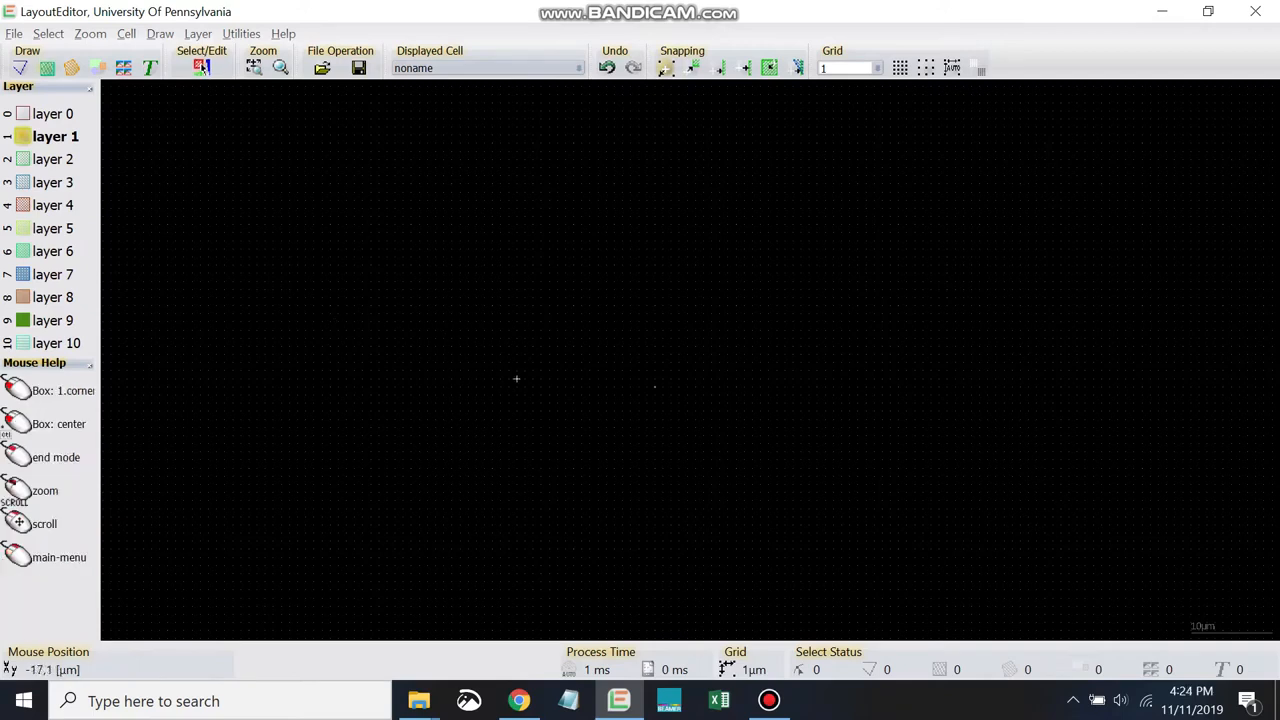
click(525, 484)
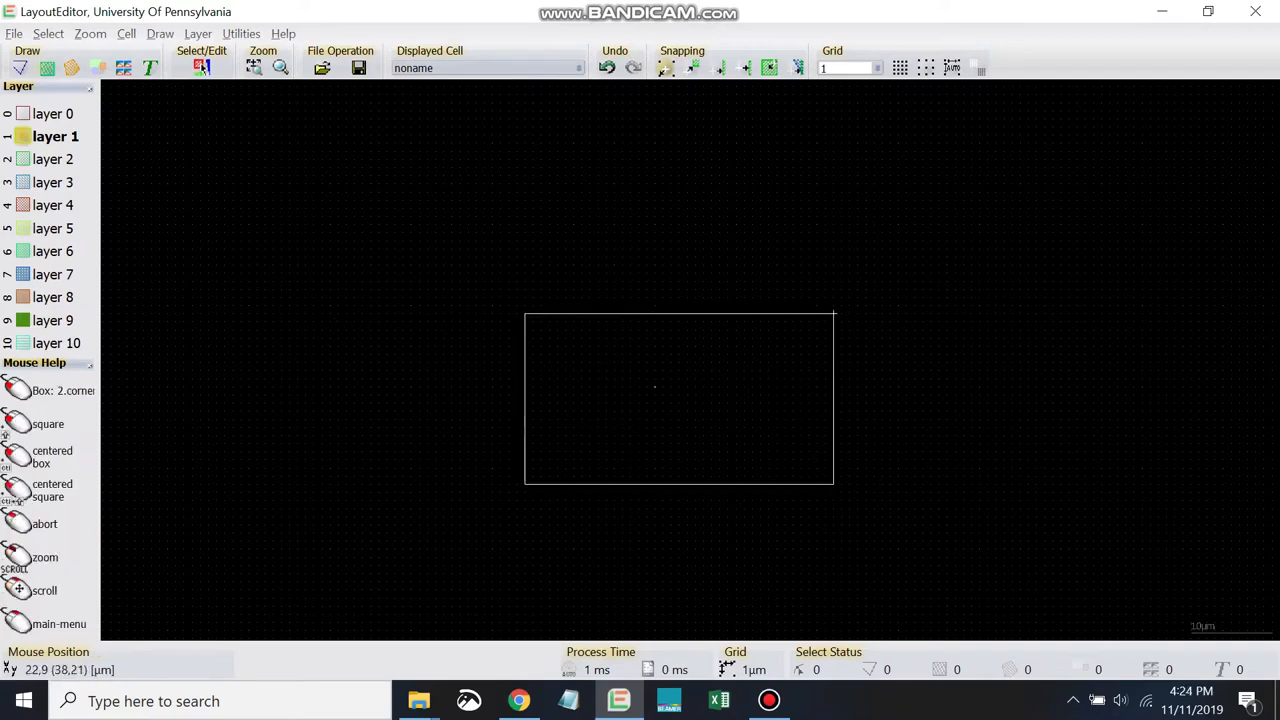
click(809, 265)
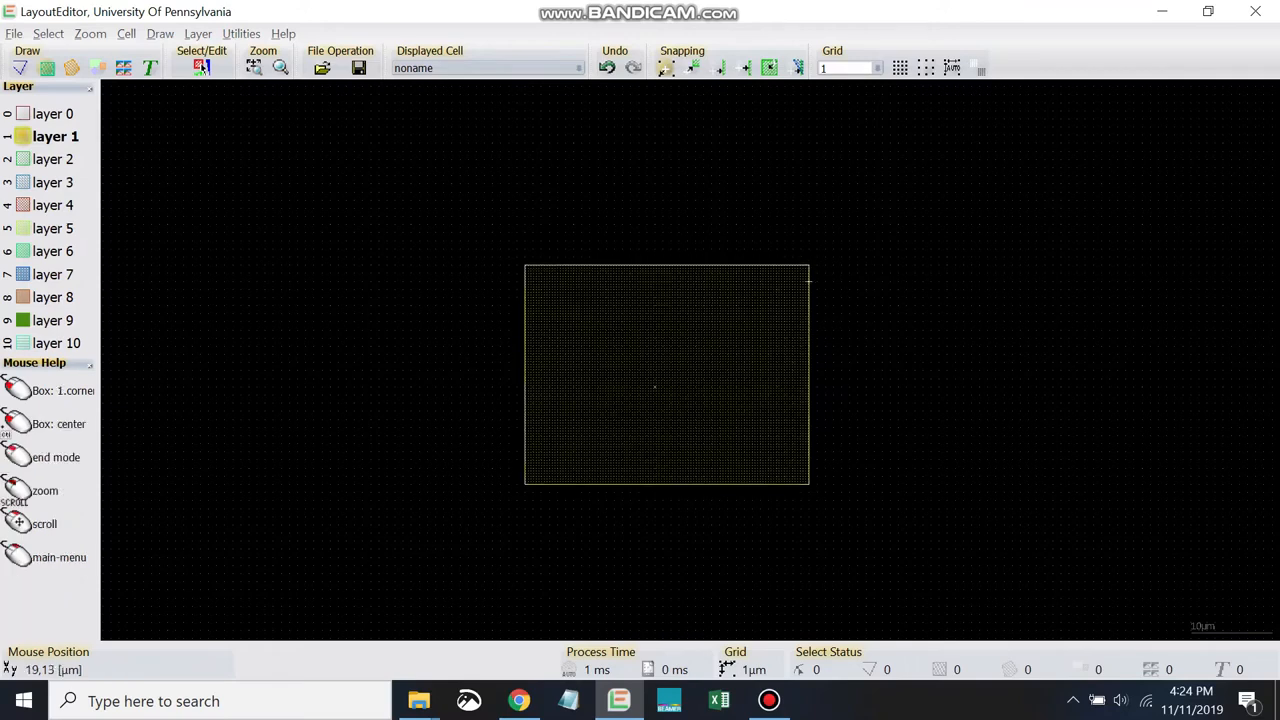
right_click(427, 353)
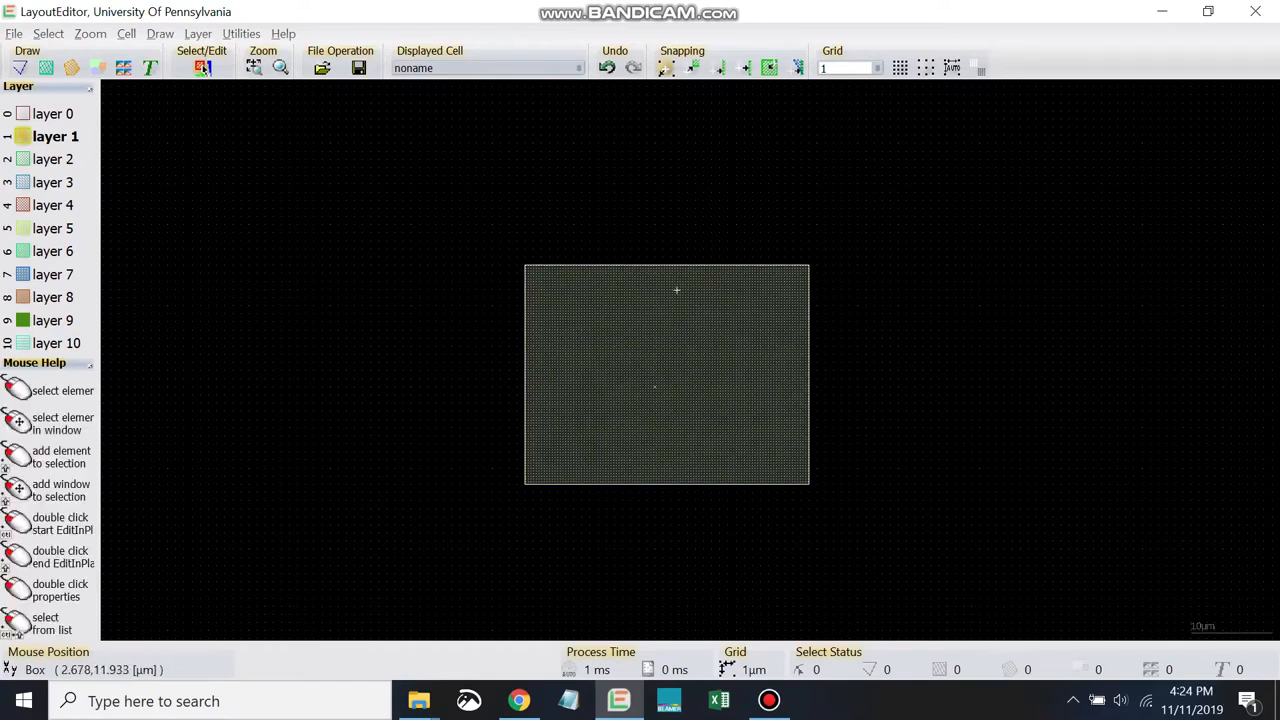
- Open the box's properties clear of the drawing and examine its width and height fields
click(726, 360)
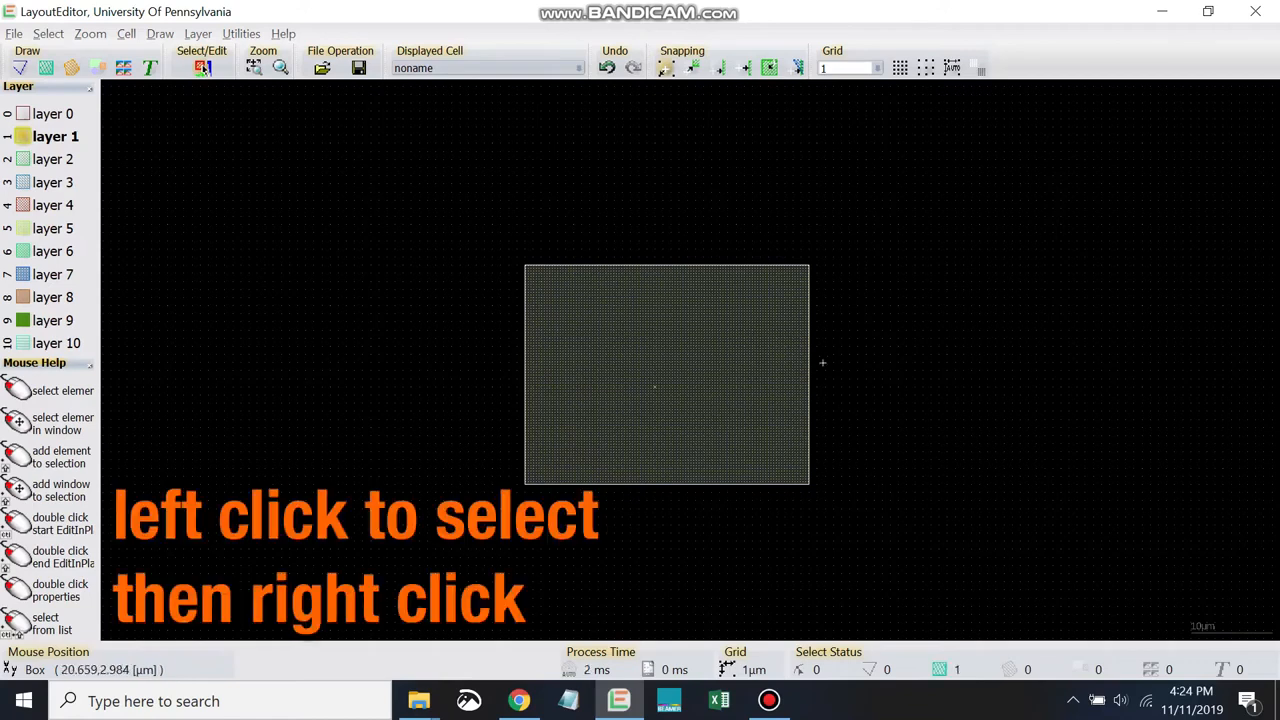
right_click(739, 337)
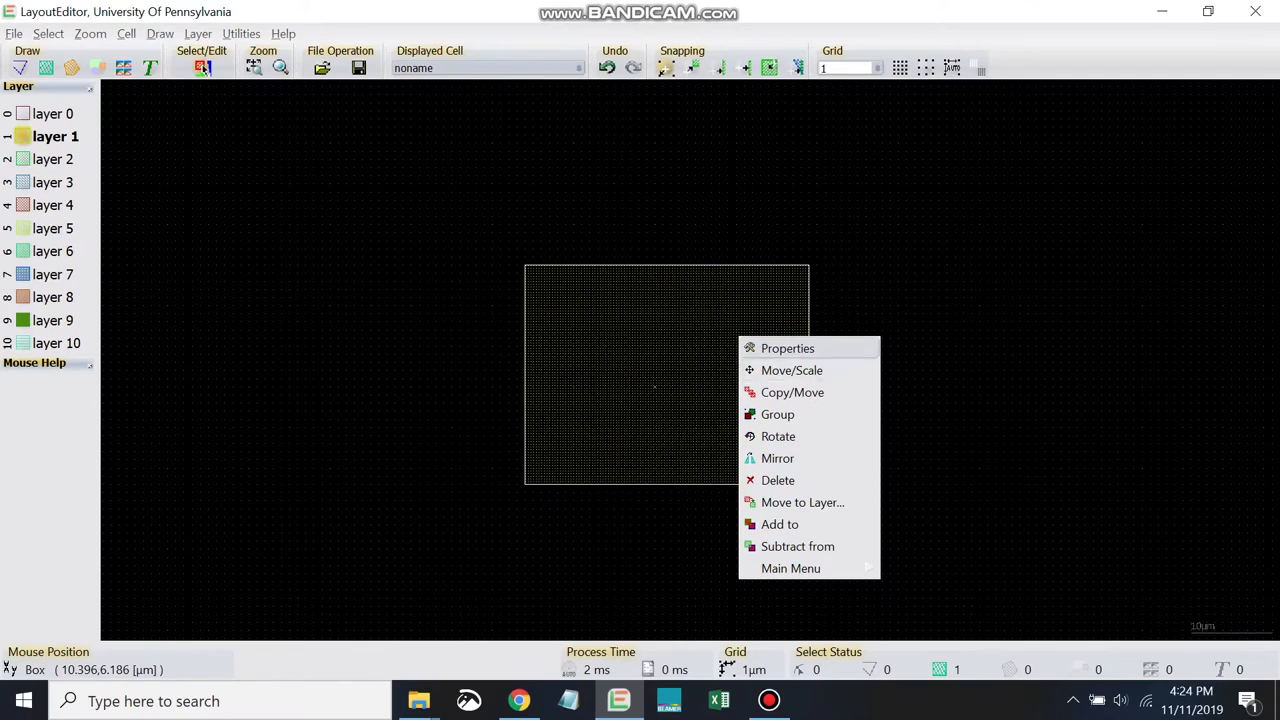
key(Return)
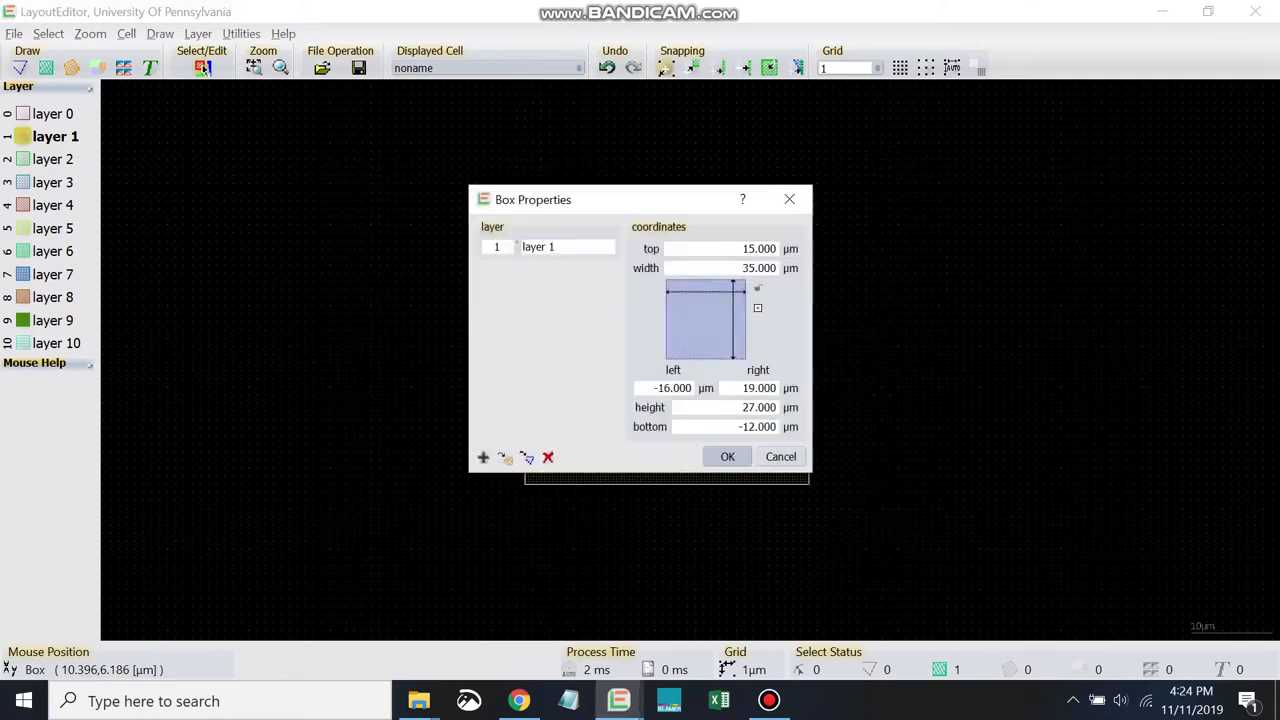
drag(660, 200, 1019, 190)
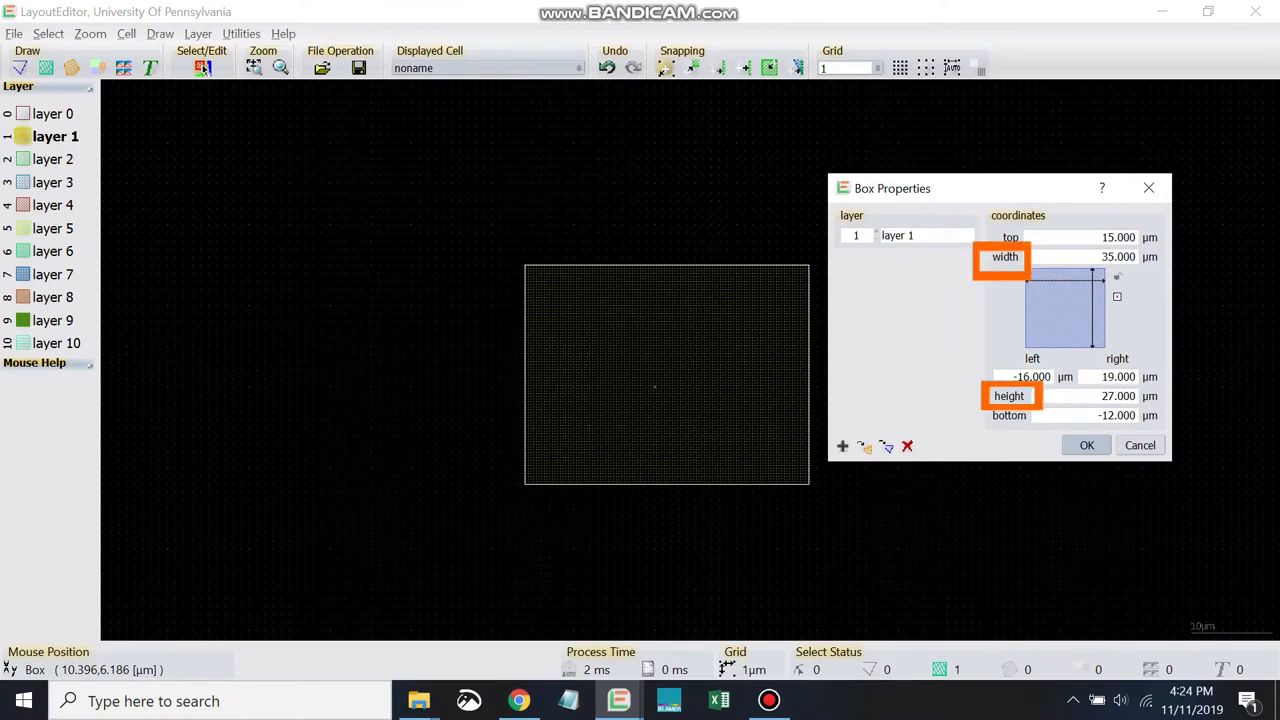
double_click(1101, 257)
double_click(1117, 396)
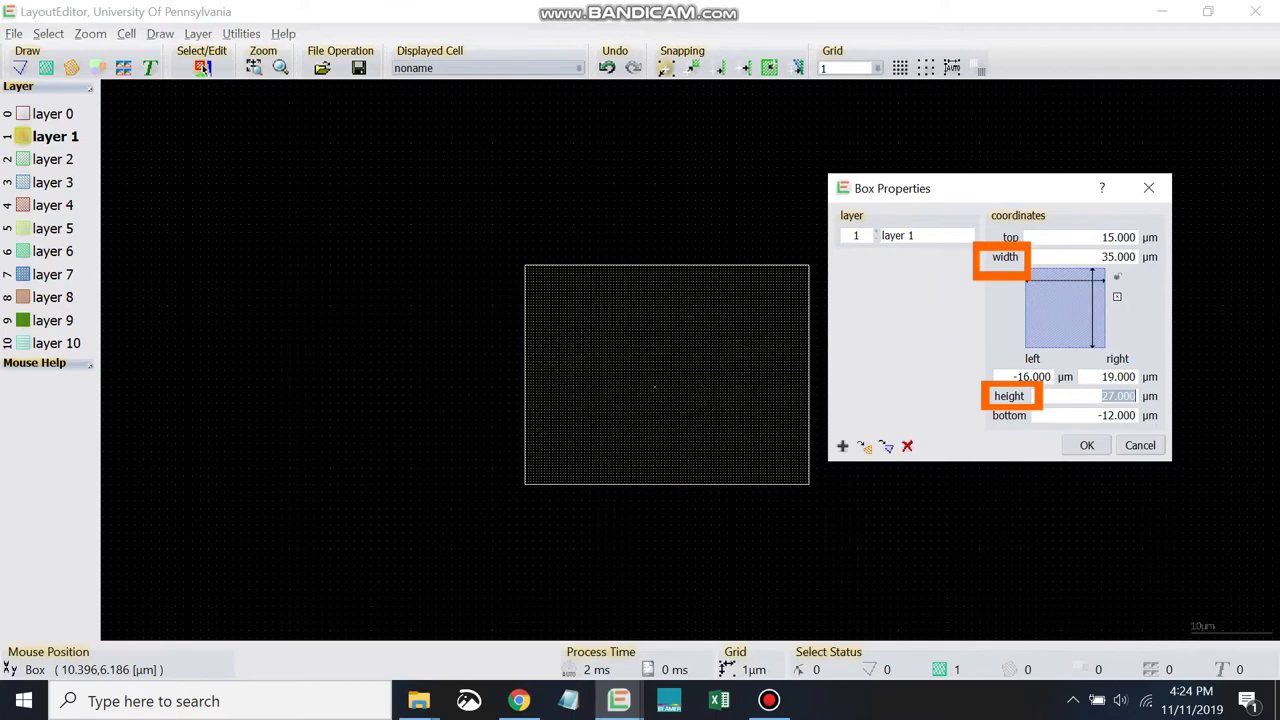
double_click(1102, 257)
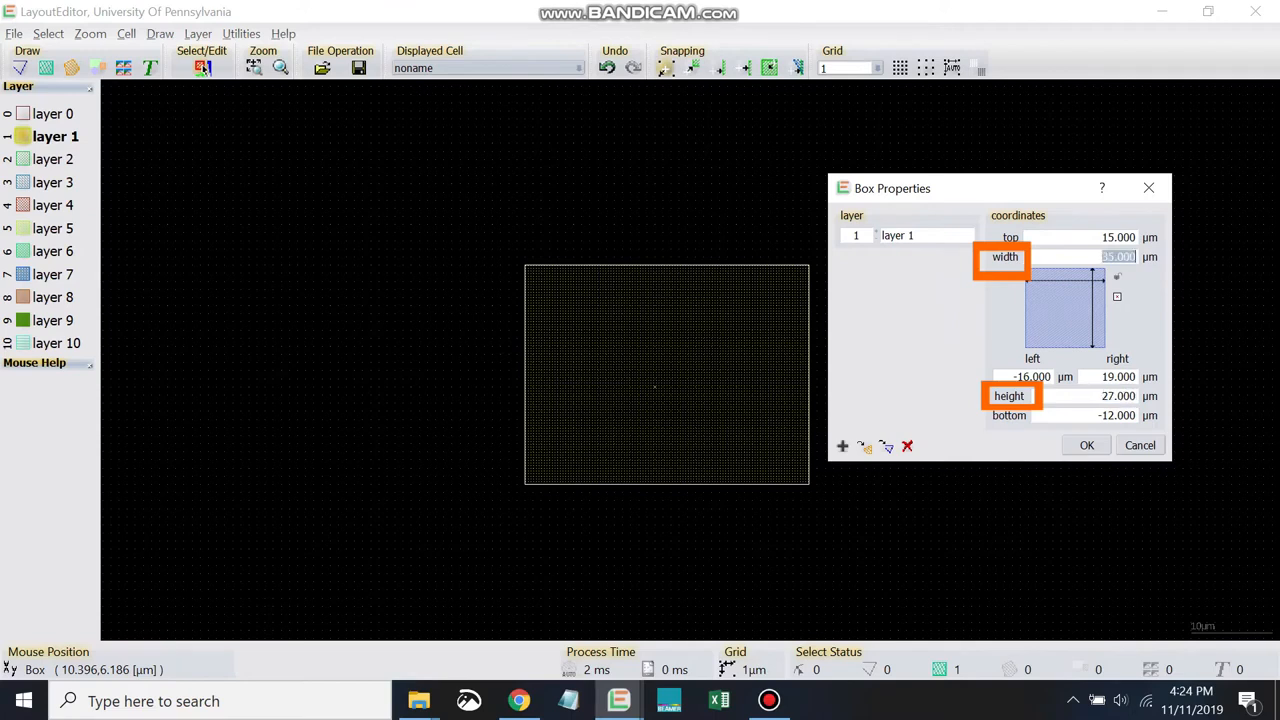
double_click(1117, 396)
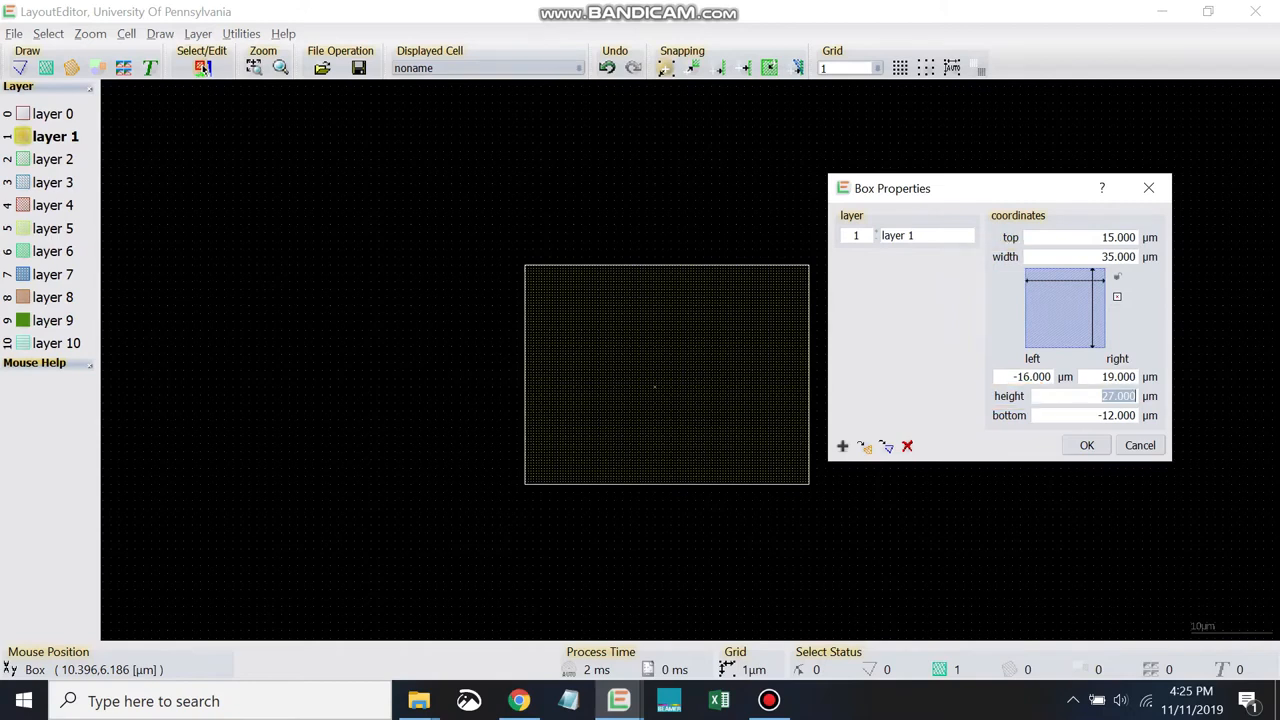
- Set the box's left and bottom coordinates to 0 µm
drag(1013, 377, 1053, 377)
text(0)
drag(1097, 416, 1138, 416)
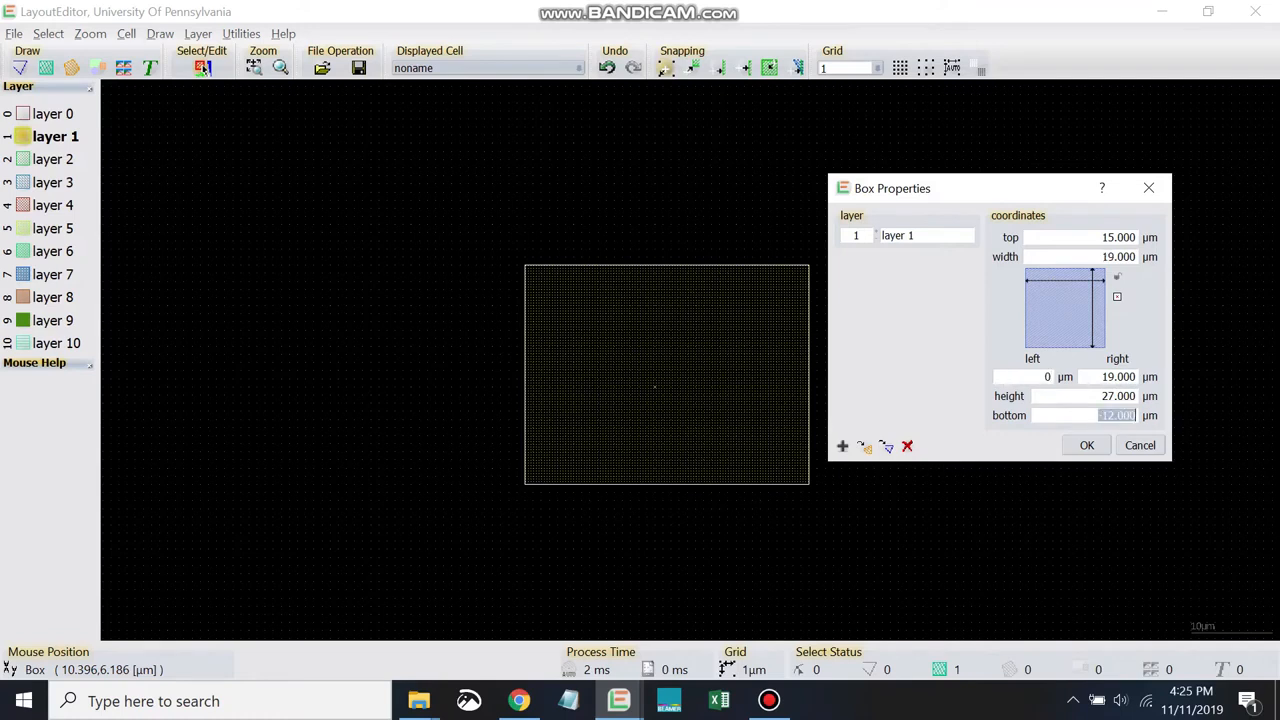
text(0)
key(Tab)
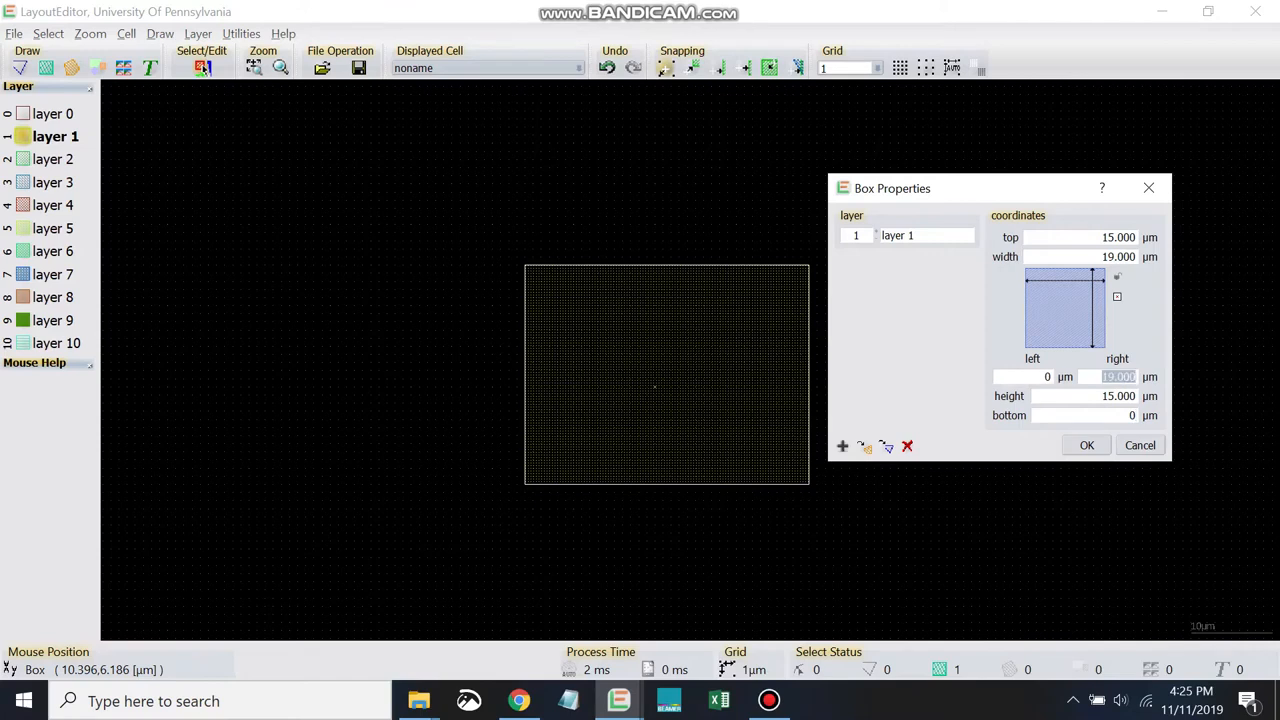
- Set the box's right coordinate to 15 µm and its top coordinate to 20 µm, and apply the changes
text(15)
key(Tab)
text(20)
key(Return)
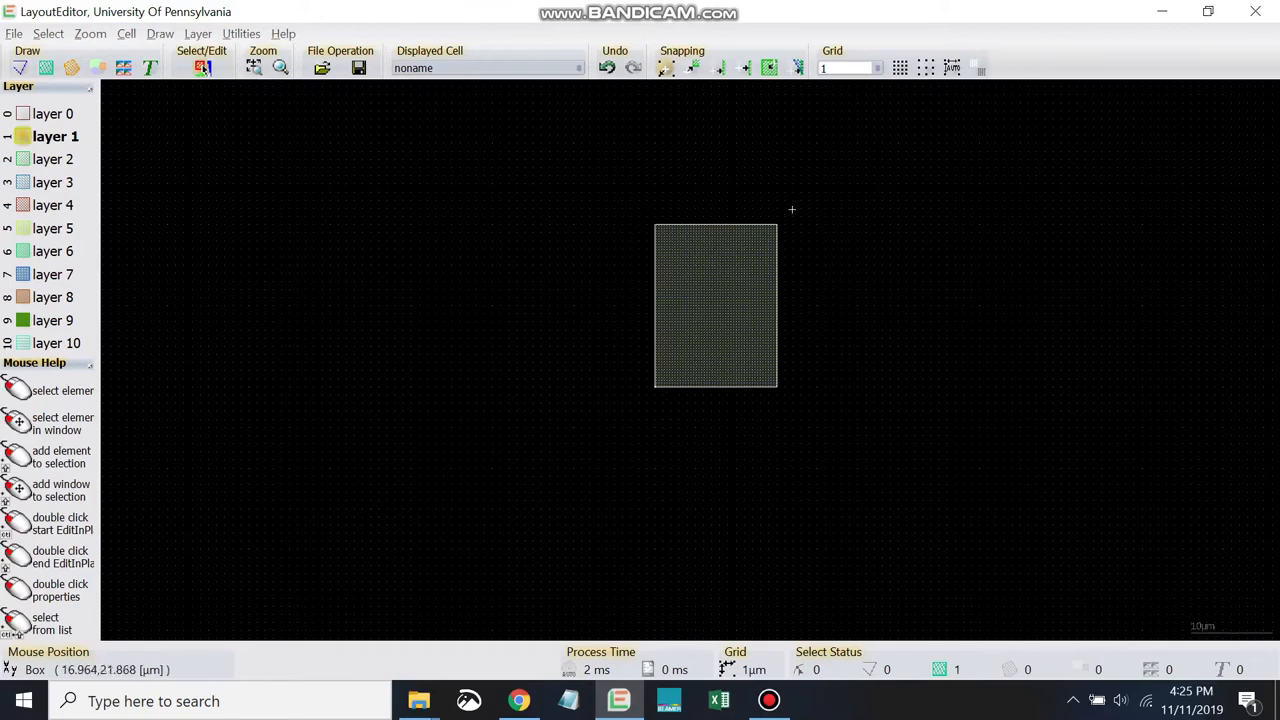
- Set the box's width to 18 µm in its properties and apply the change
scroll(765, 213, up, 1)
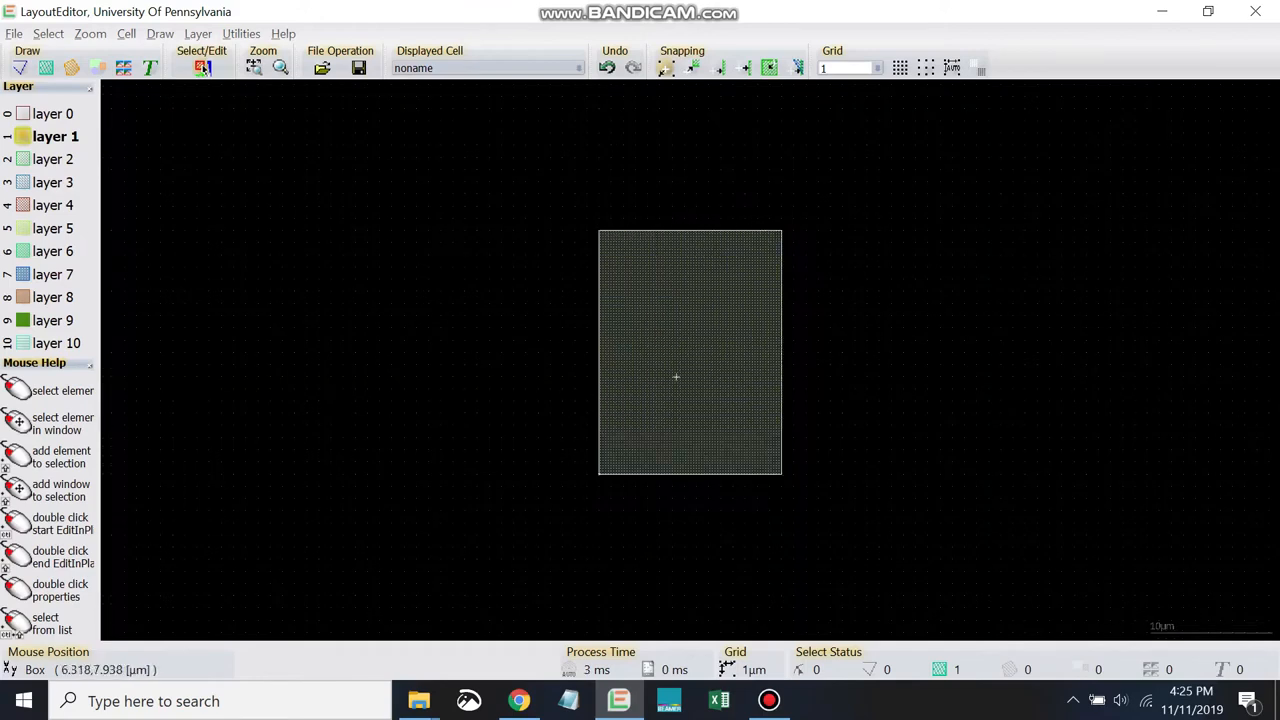
scroll(682, 342, up, 1)
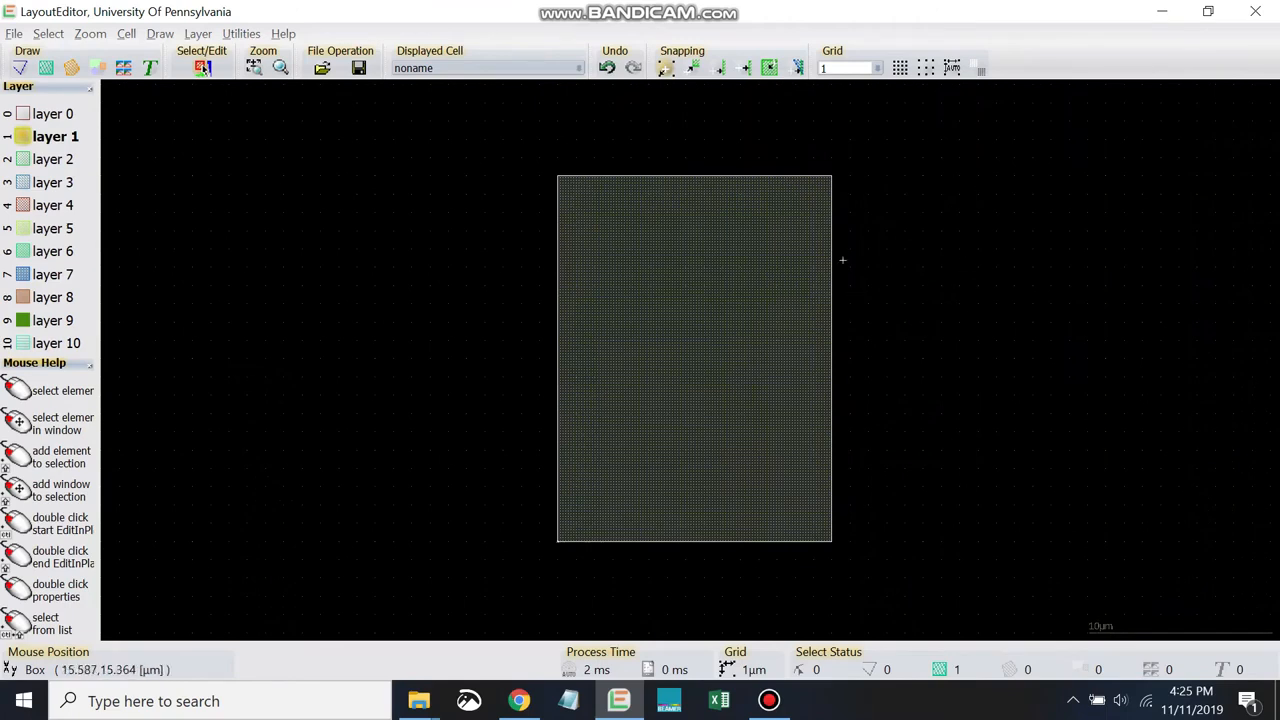
right_click(638, 270)
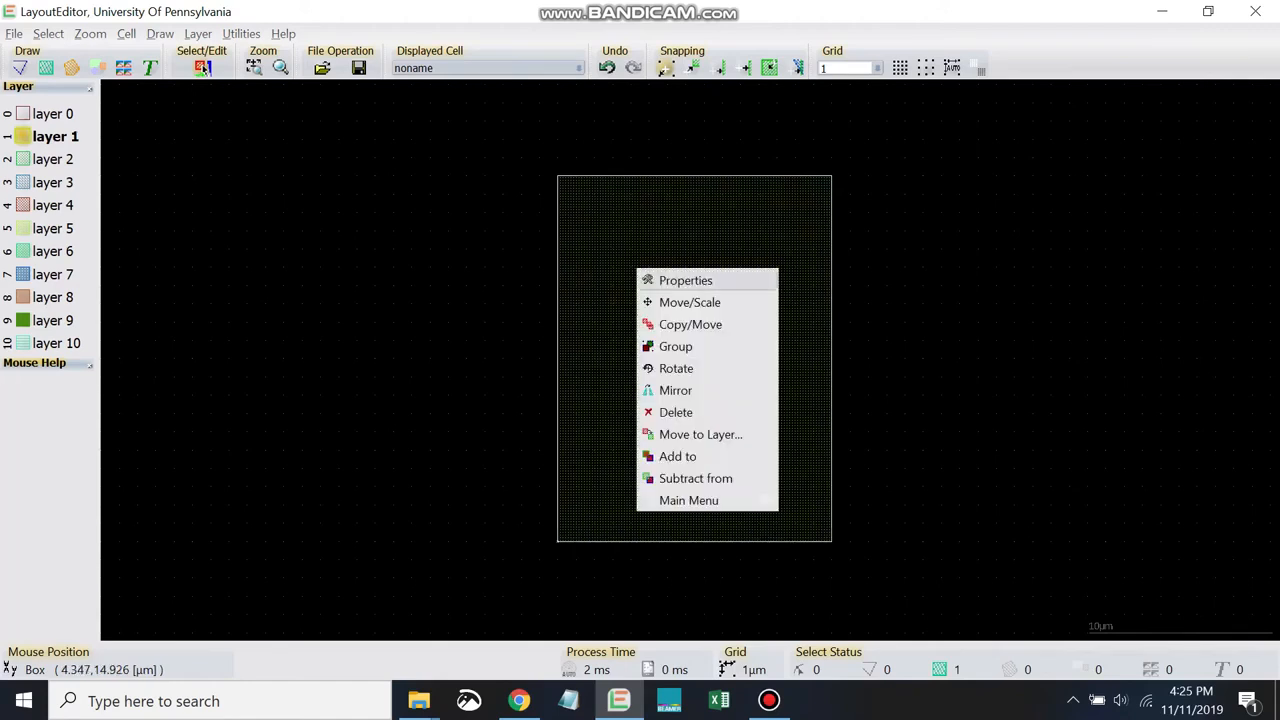
click(685, 280)
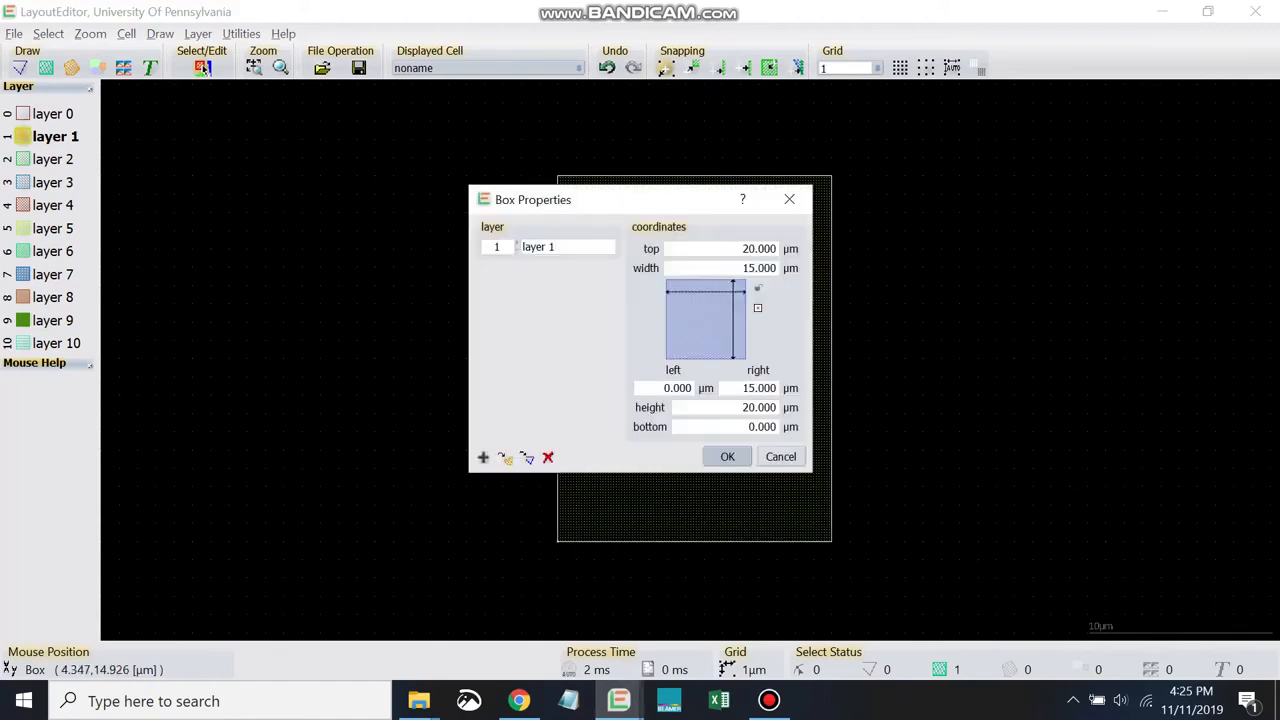
drag(672, 205, 384, 214)
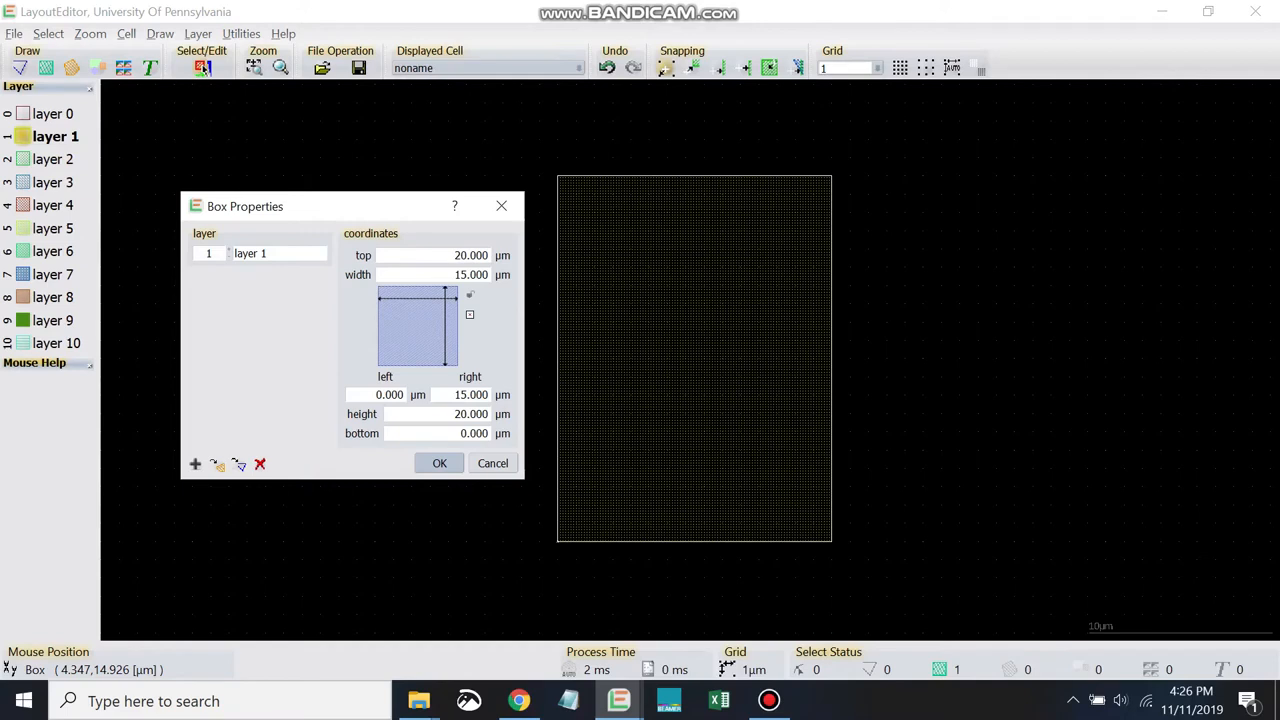
double_click(457, 275)
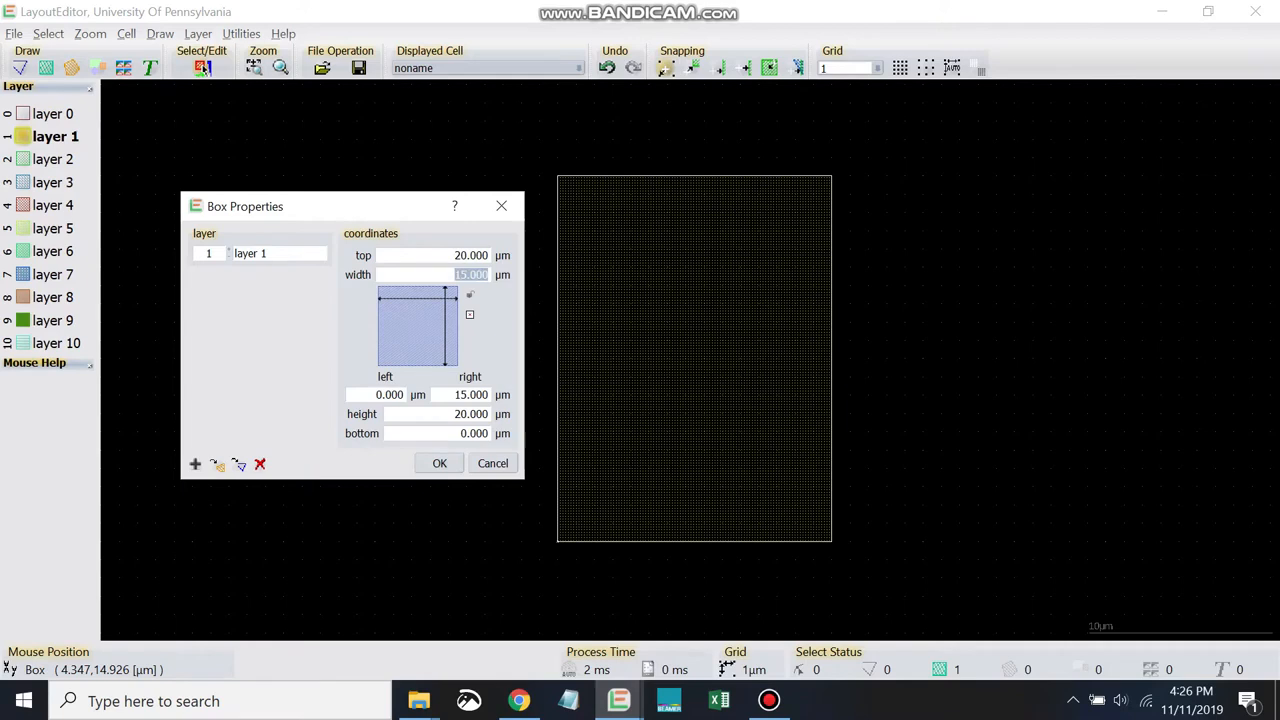
text(18)
click(456, 460)
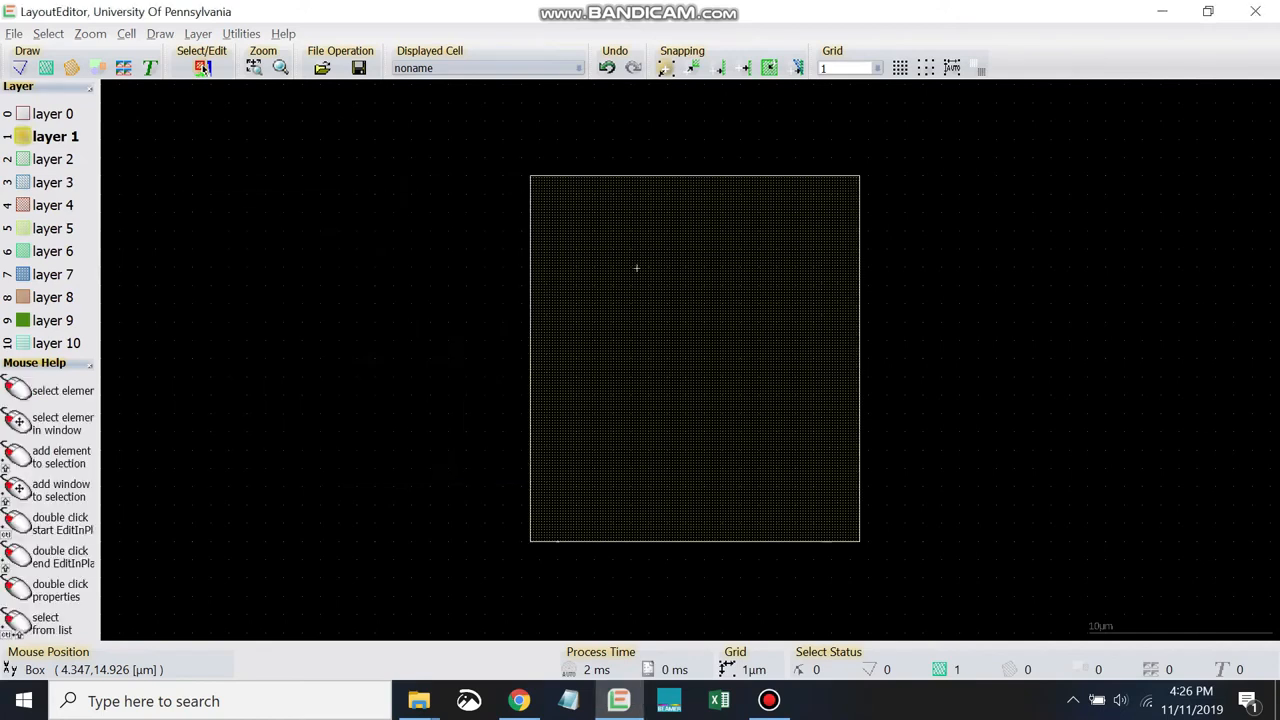
- Set the box's height to 25 µm in its properties and apply the change
right_click(634, 346)
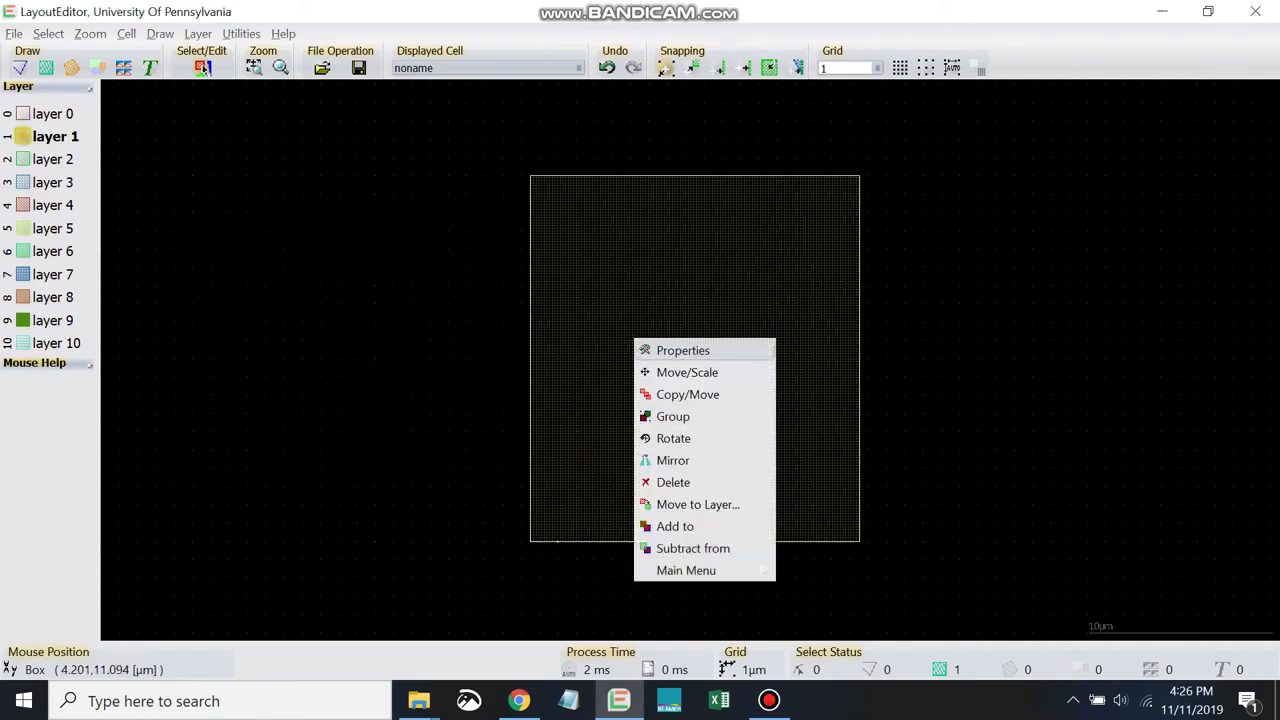
click(680, 351)
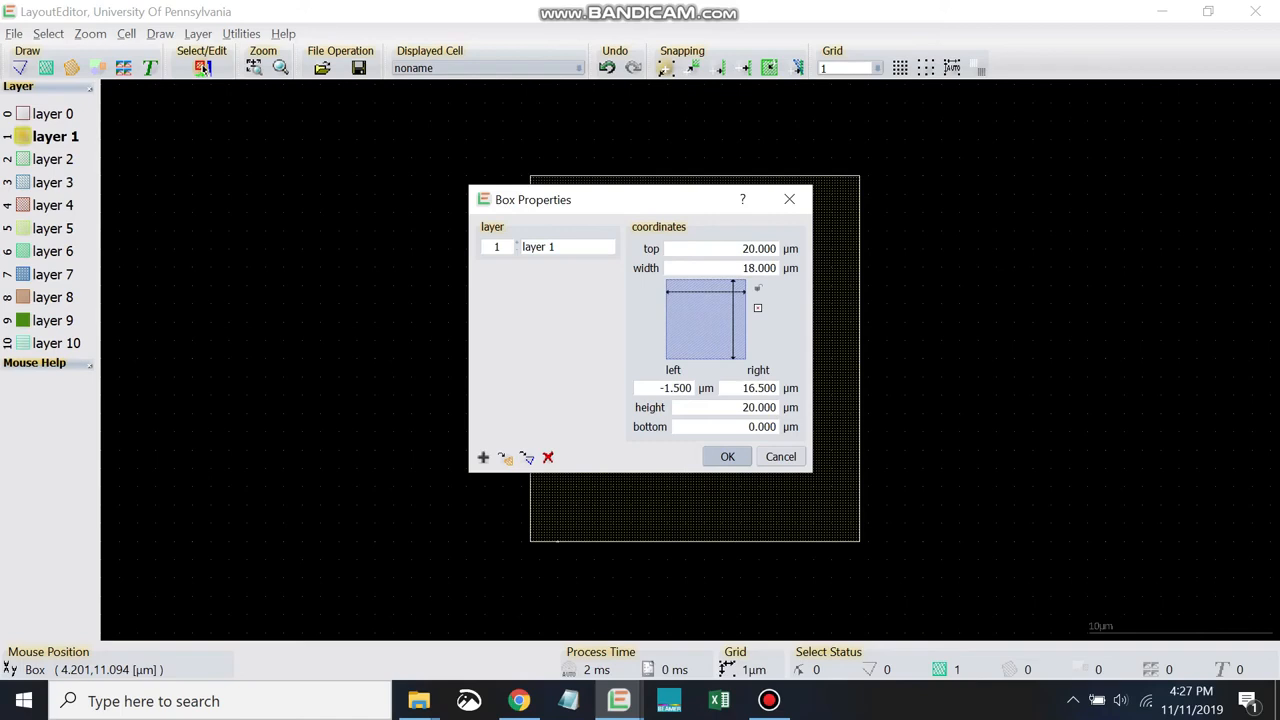
key(Tab)
text(25)
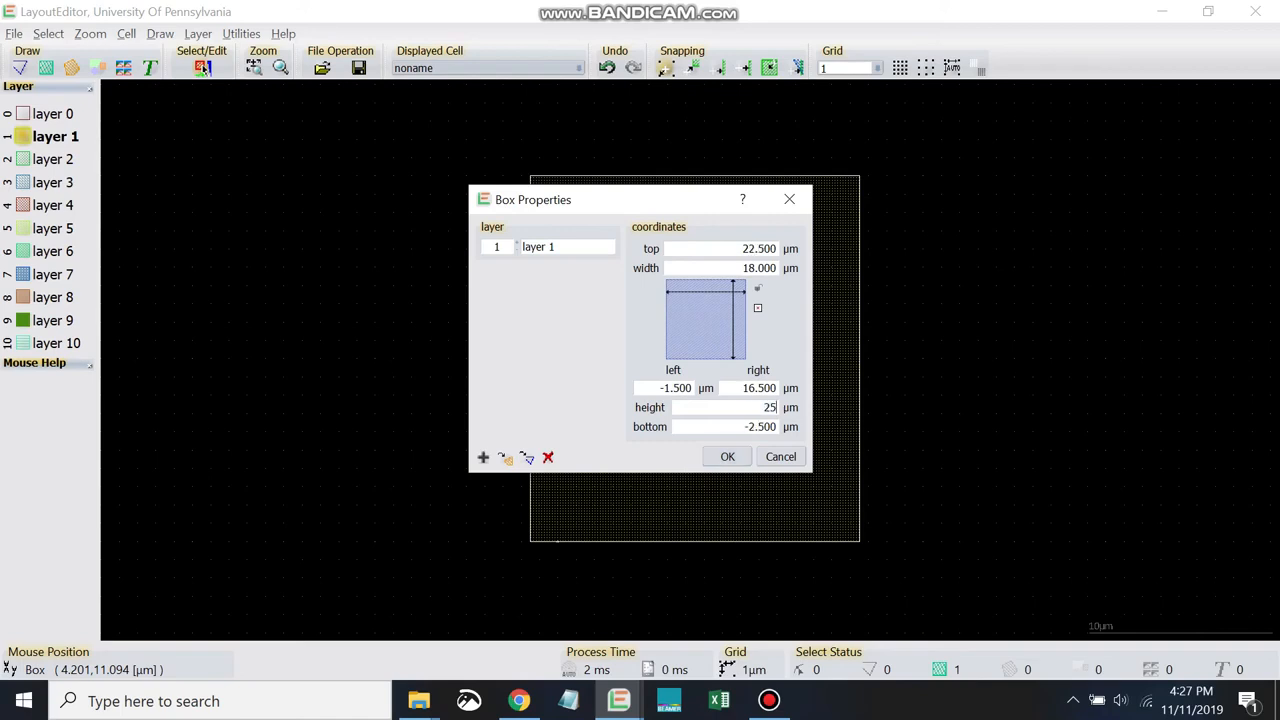
key(Return)
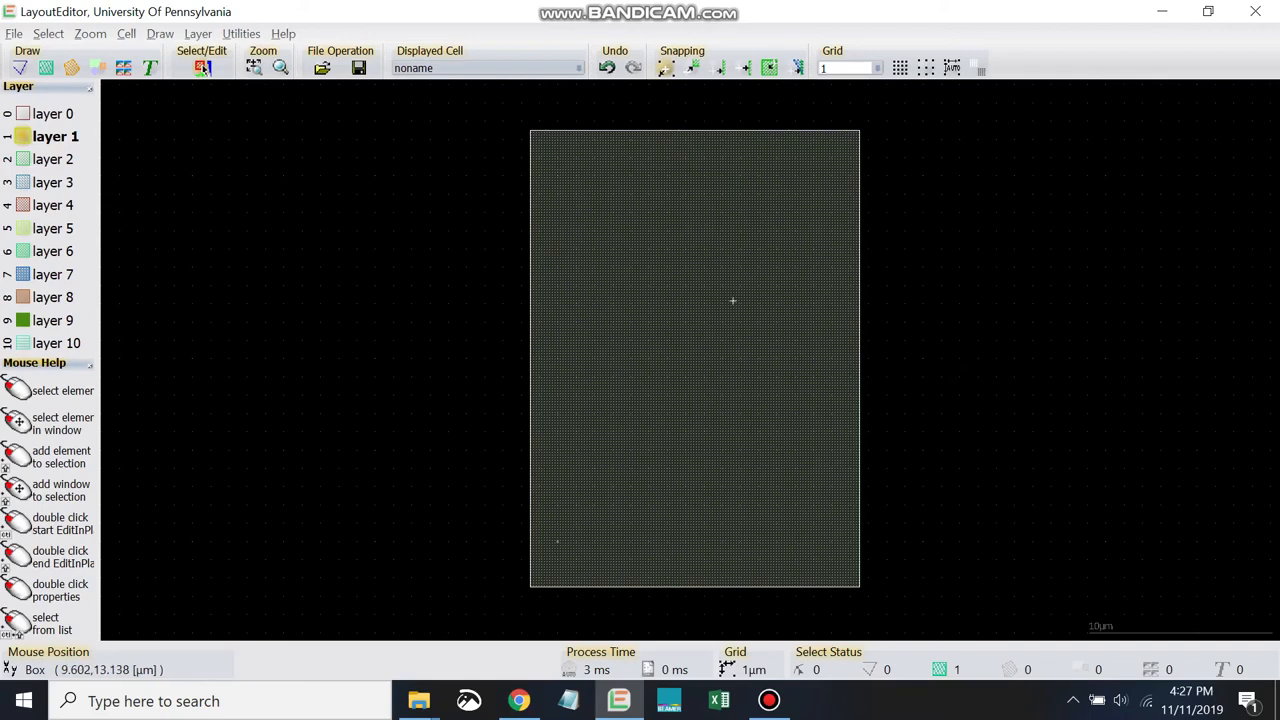
- Open the box's properties again and place the dialog beside the box to review its coordinates
right_click(688, 323)
click(712, 331)
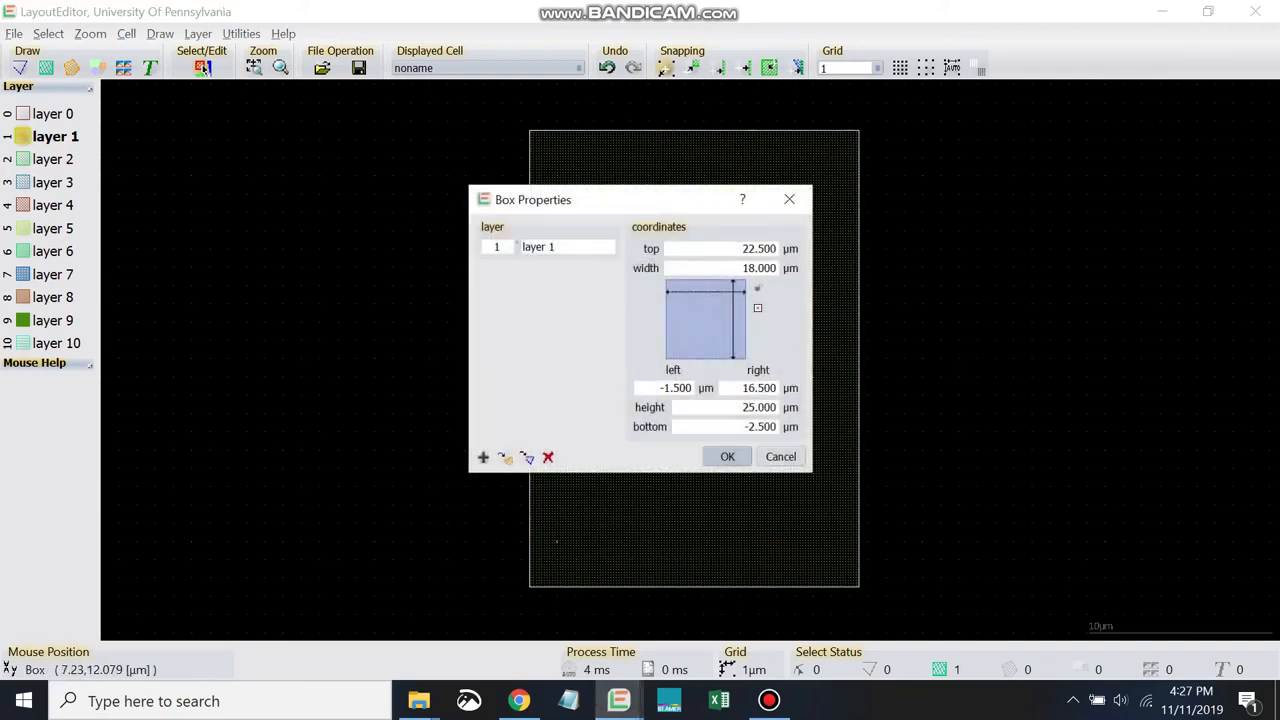
drag(560, 199, 248, 203)
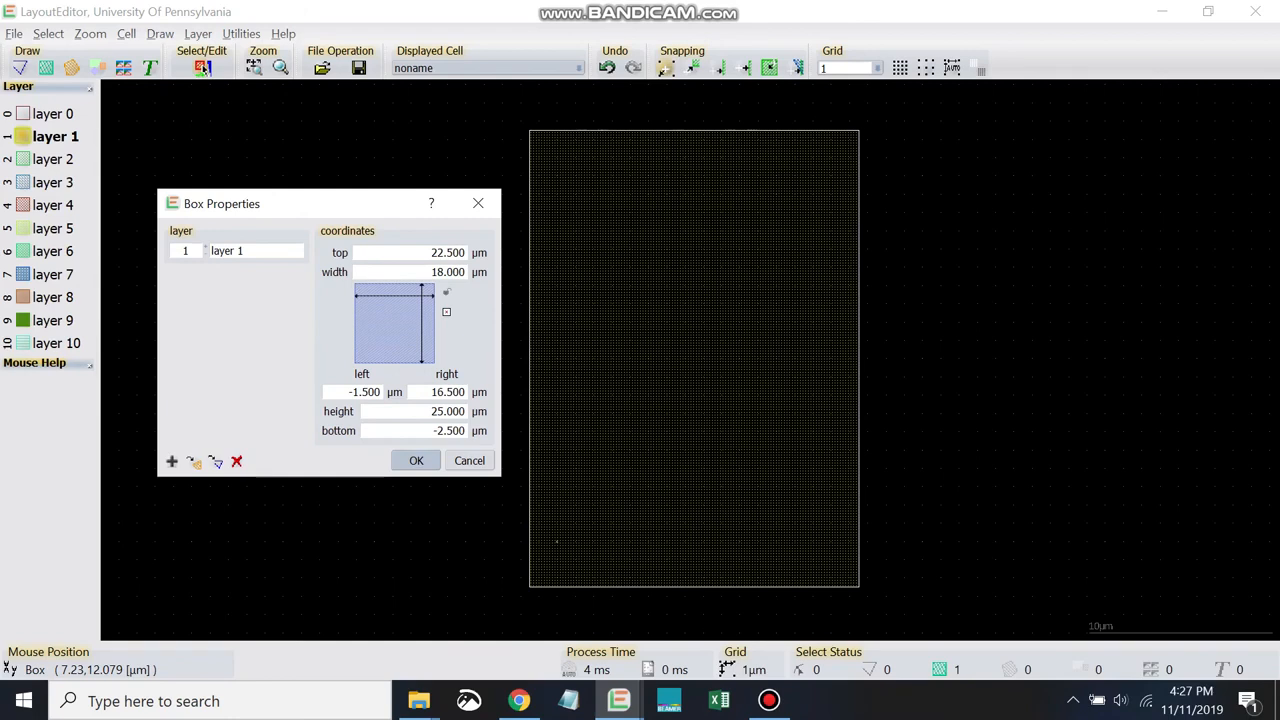